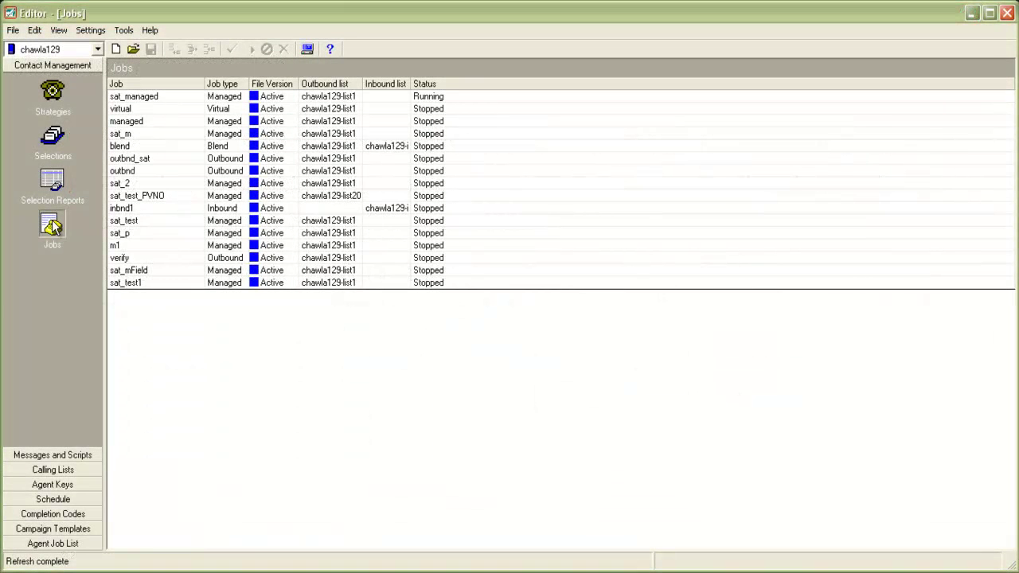
Create an Outbound job with the Managed feature, using calling list chawla129-list1 and the job description Preview_test_job.
click(115, 49)
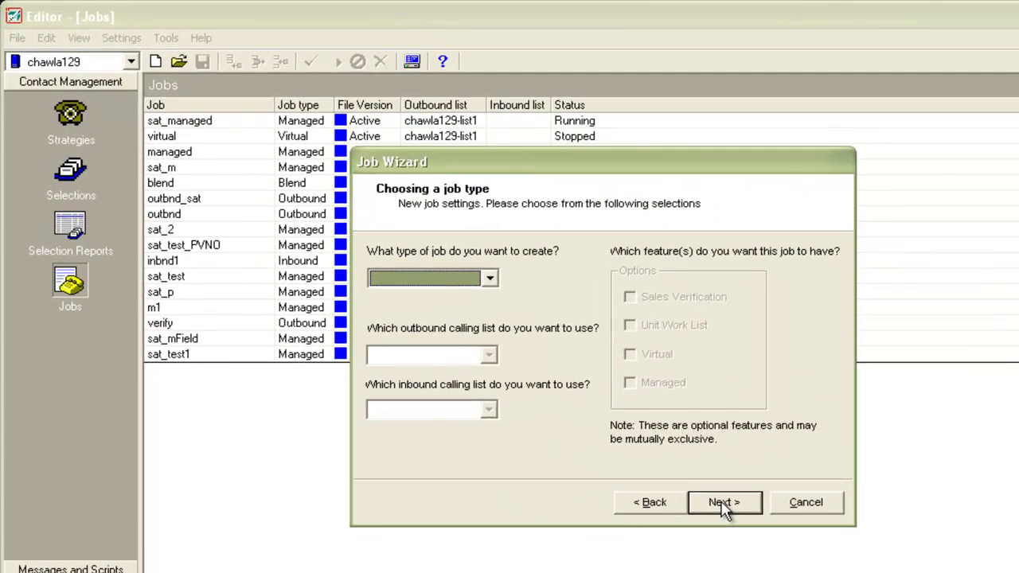
click(490, 278)
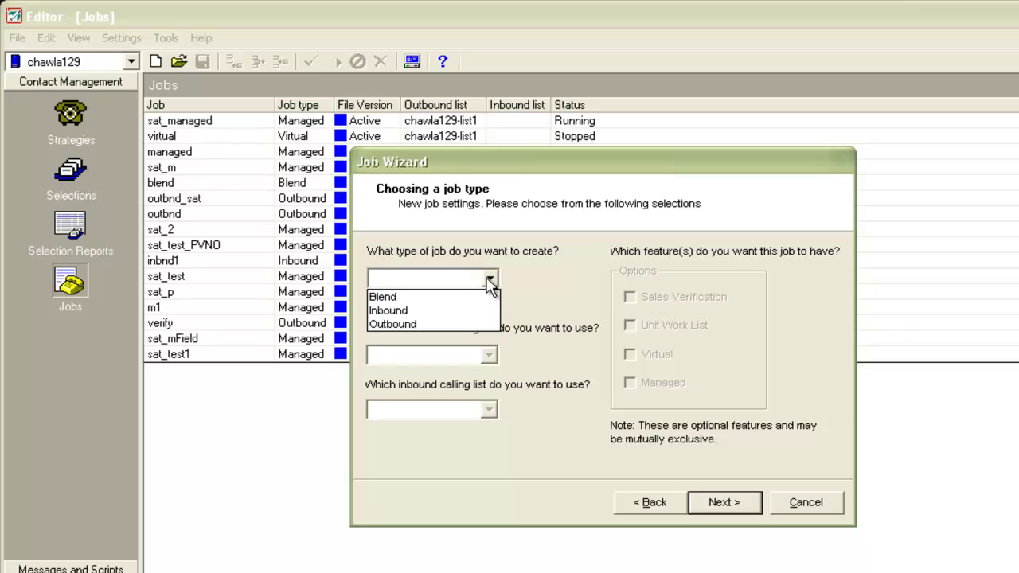
click(478, 324)
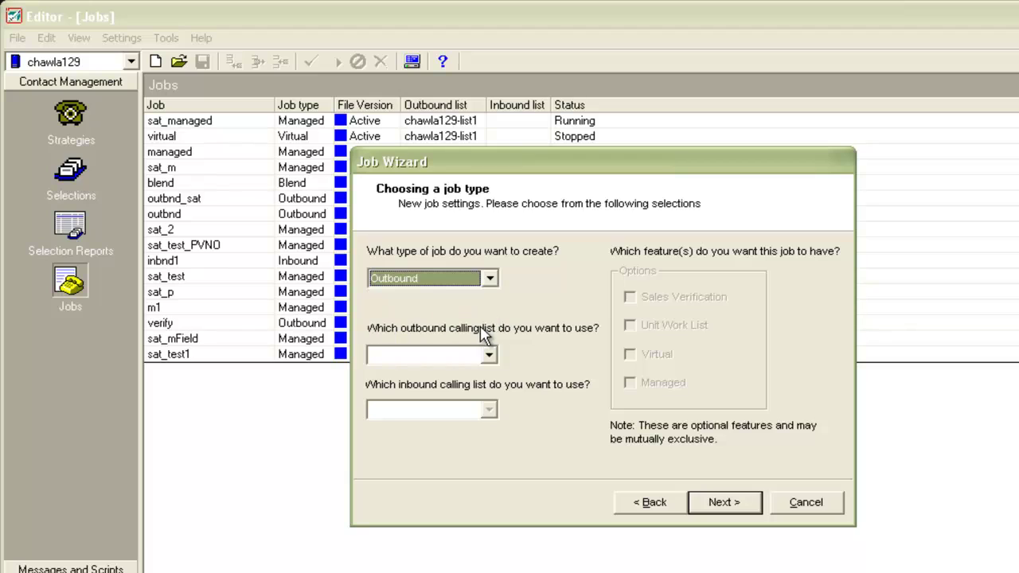
click(489, 355)
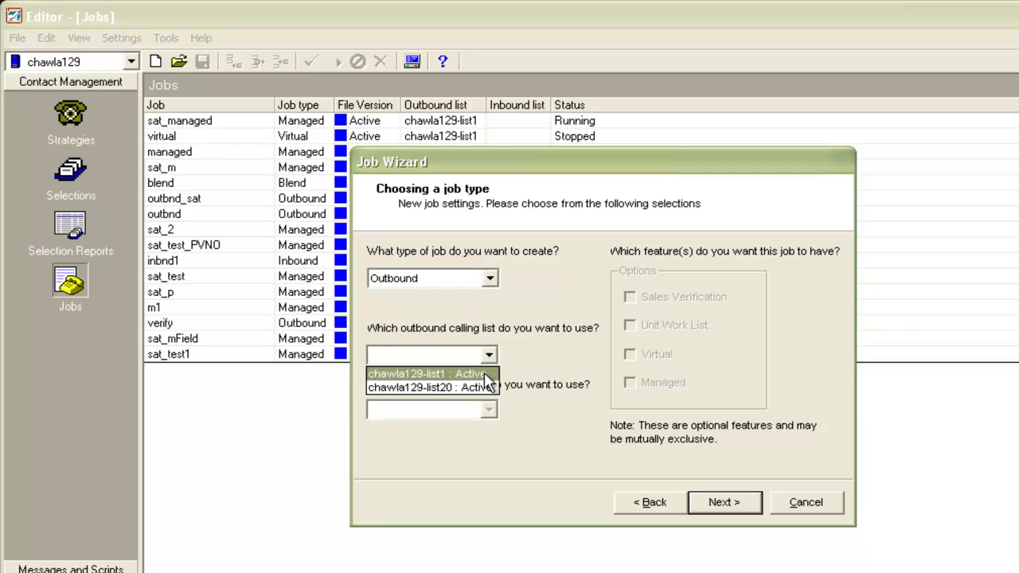
click(484, 372)
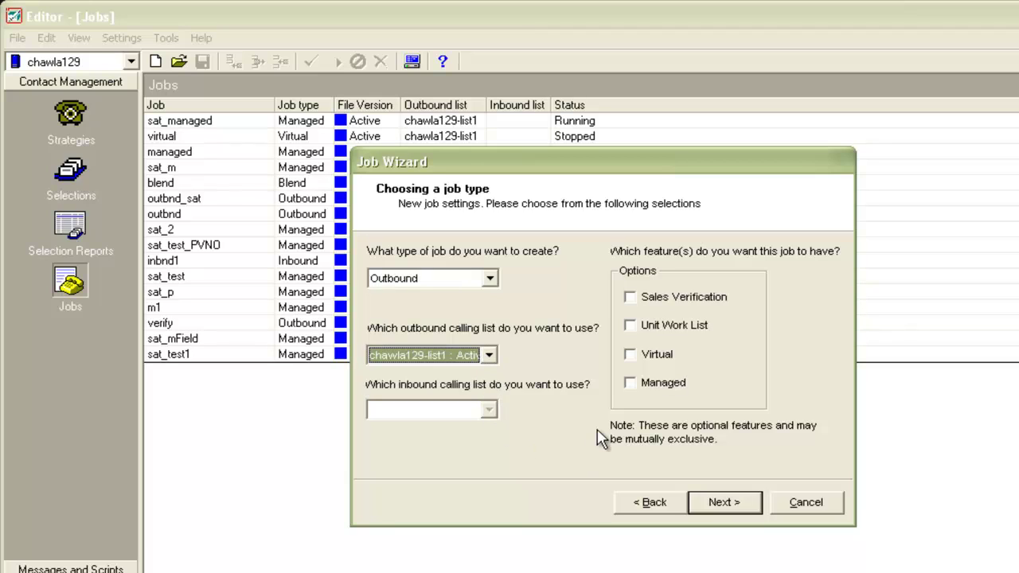
click(630, 384)
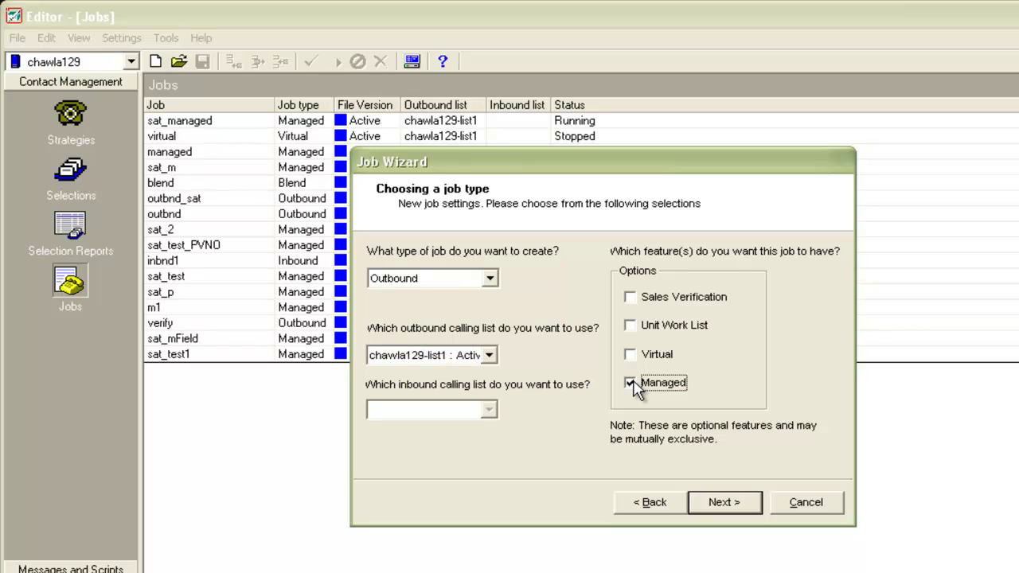
click(724, 502)
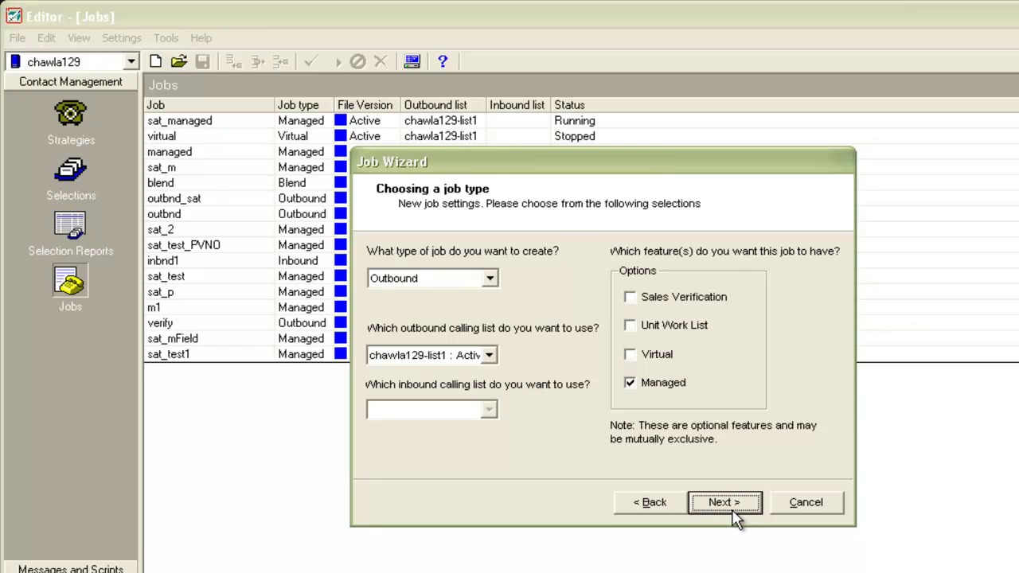
text(Preview_test_job)
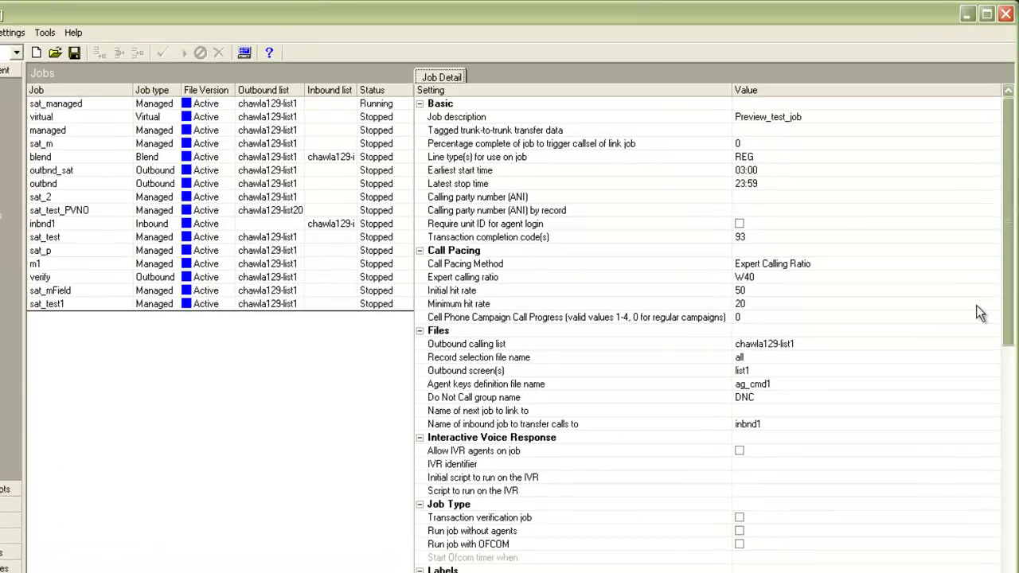
Set the job's minimum hit rate to 100 in the call pacing settings.
click(946, 283)
click(929, 340)
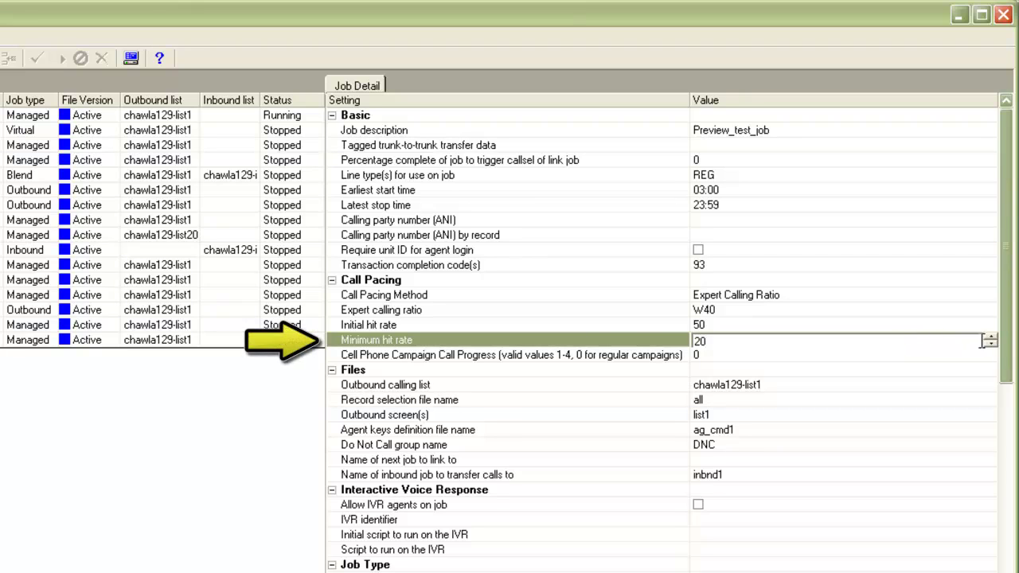
drag(991, 338, 990, 337)
click(857, 281)
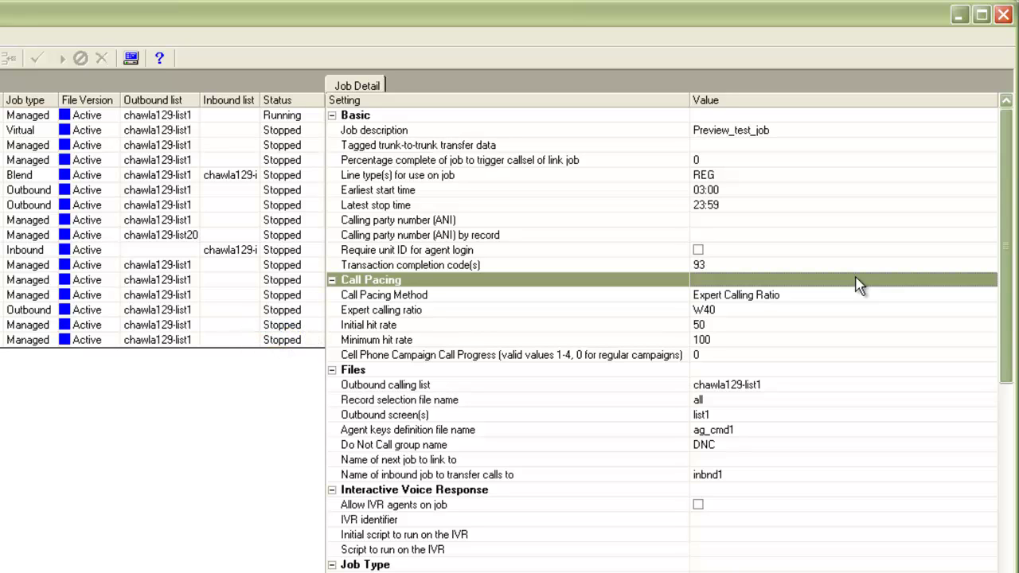
Set the script label for making calls to preview_call and the main data processing label to generic.
scroll(1006, 340, down, 1)
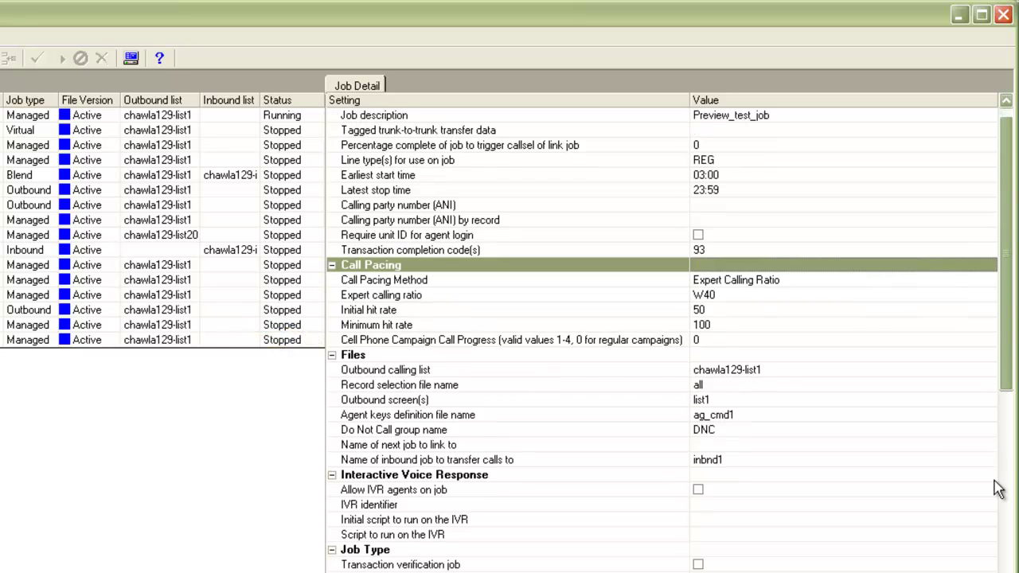
scroll(977, 481, down, 4)
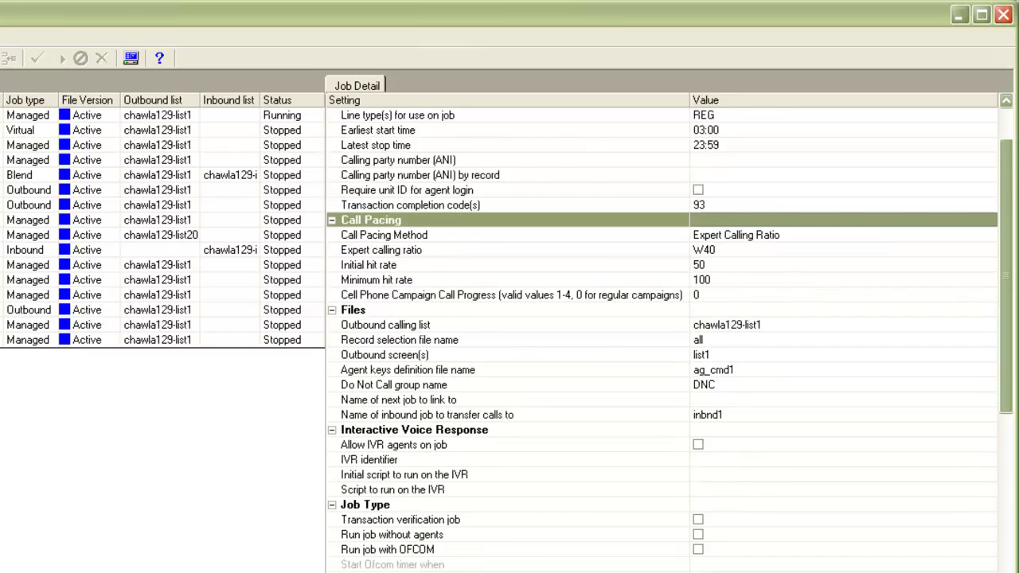
click(978, 476)
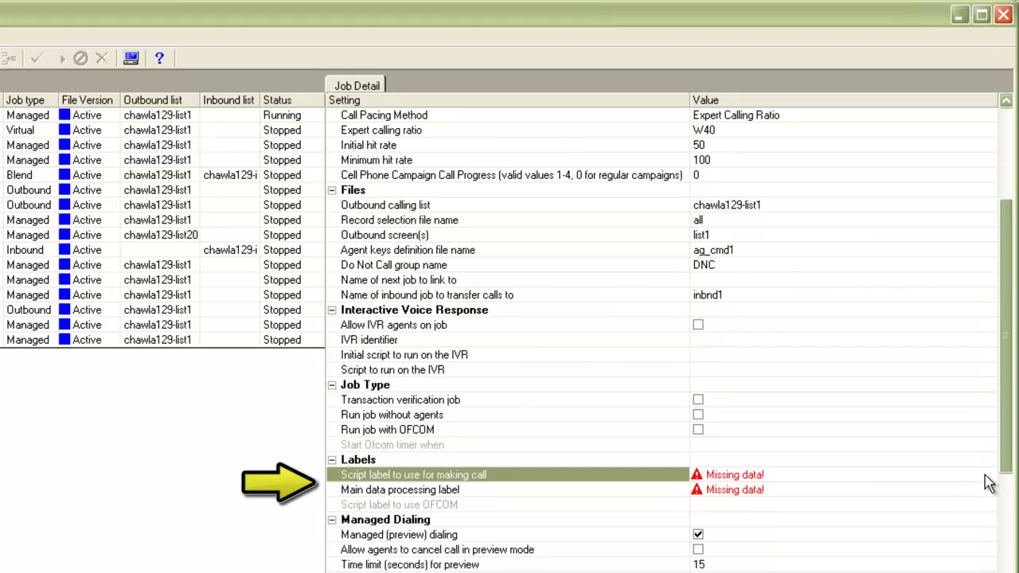
click(991, 478)
click(991, 477)
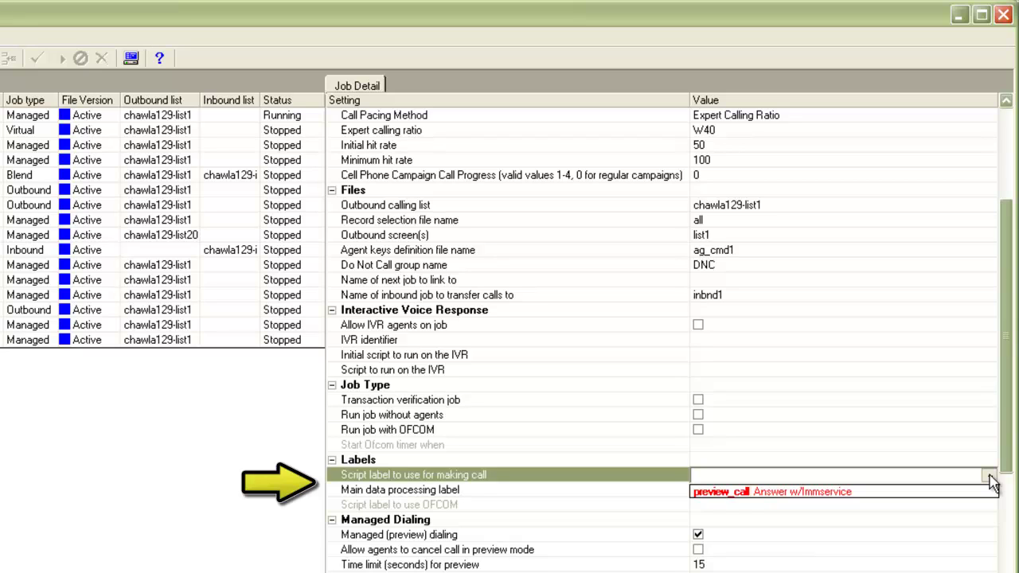
click(986, 498)
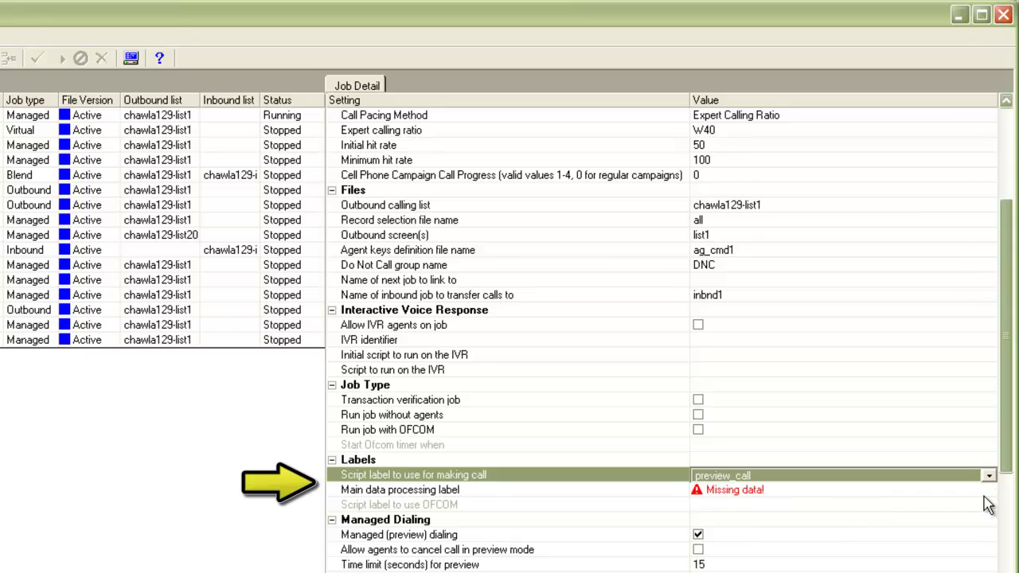
click(990, 493)
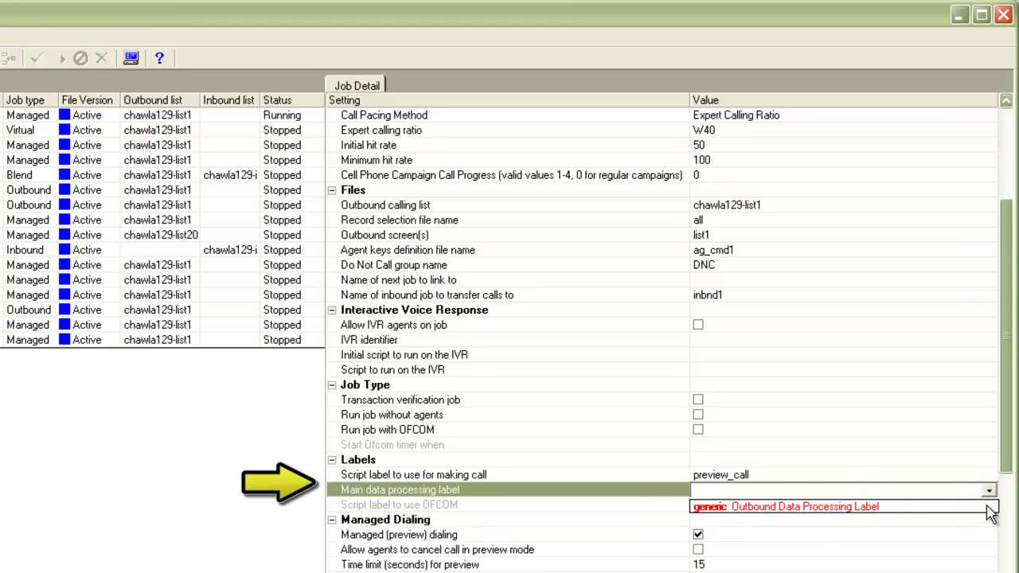
click(989, 513)
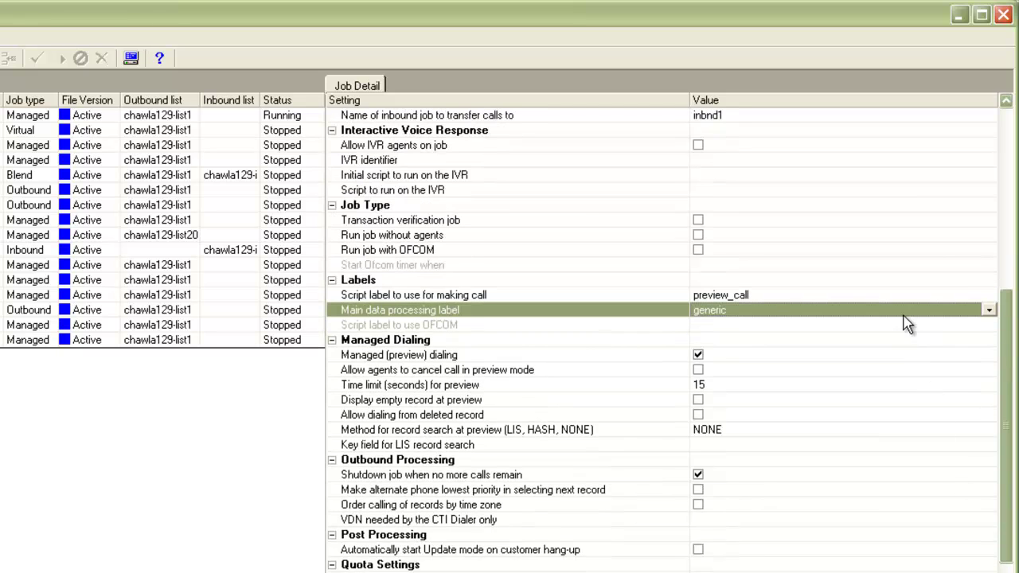
Allow agents to cancel calls in preview mode and set the preview time limit to 60 seconds.
click(907, 344)
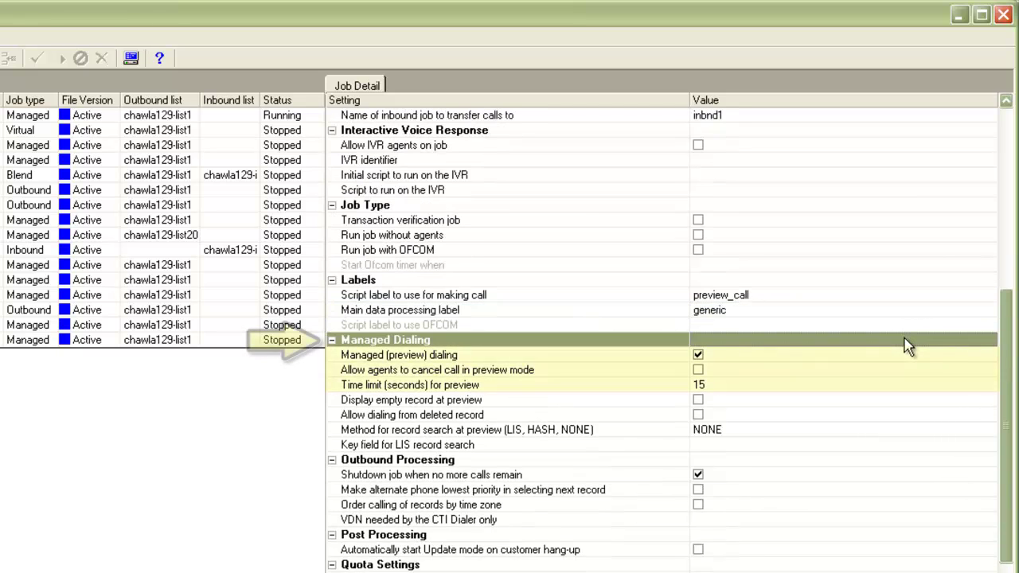
click(698, 370)
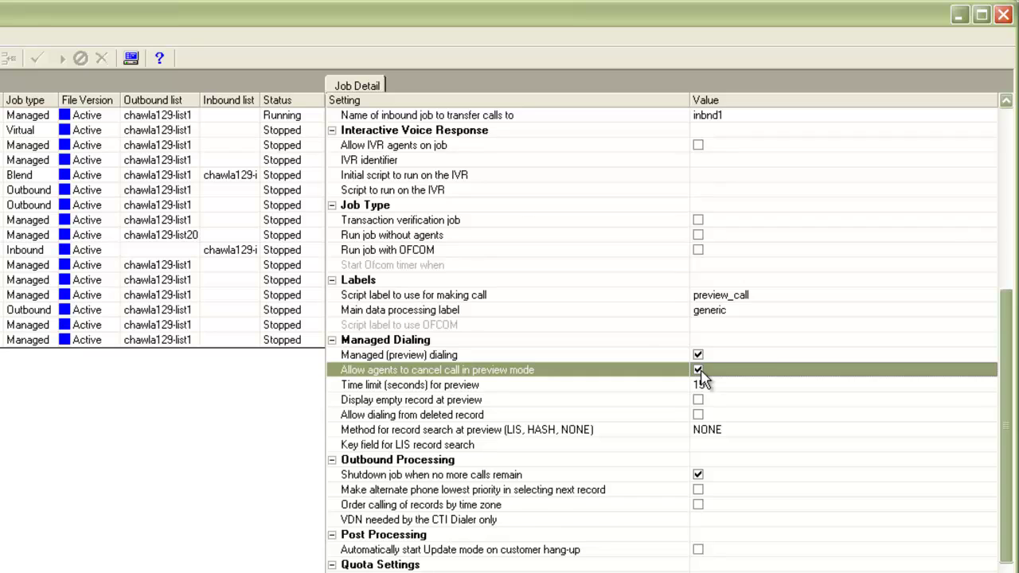
click(825, 386)
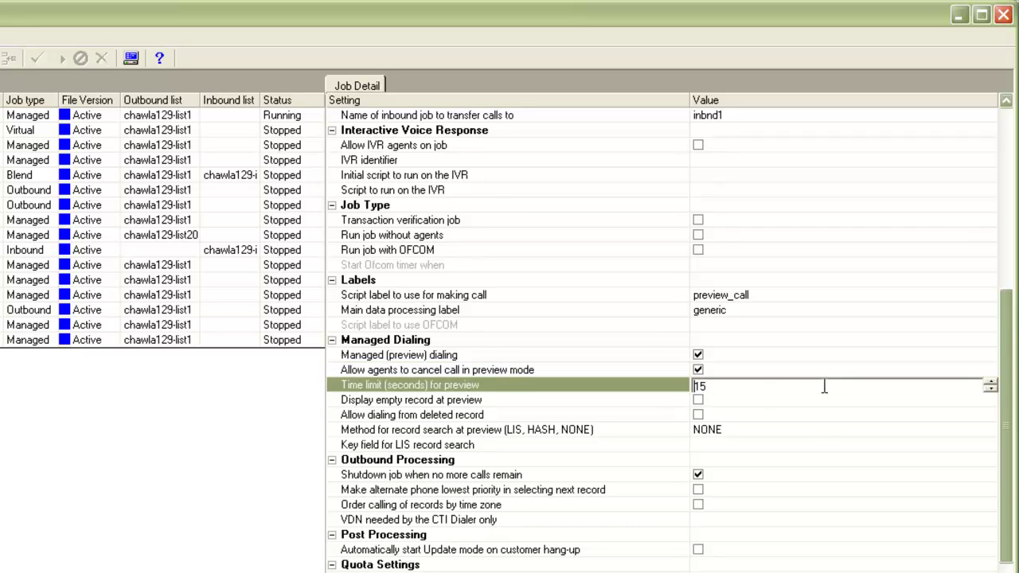
click(991, 383)
click(991, 383)
click(991, 383)
click(990, 383)
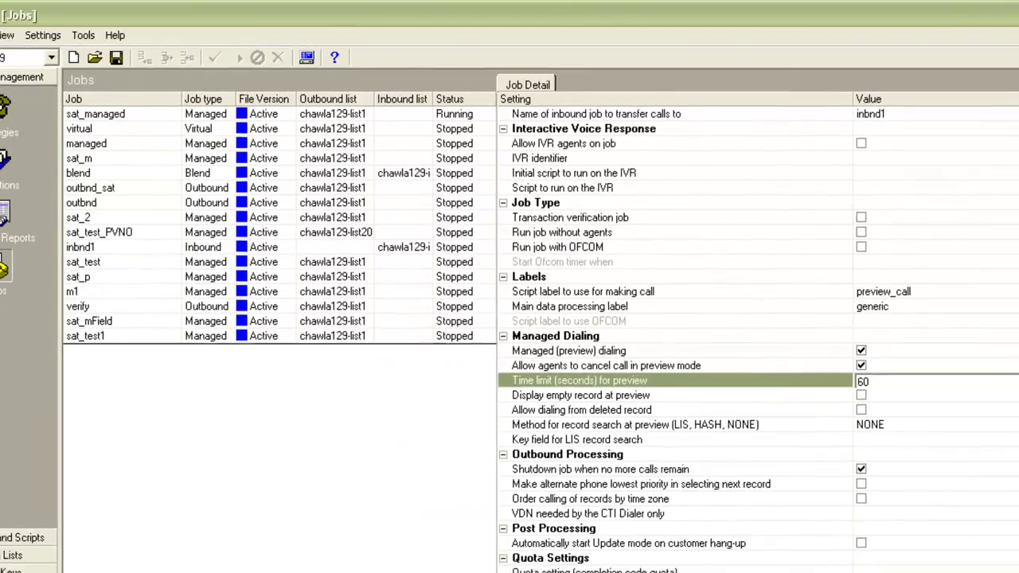
key(Down)
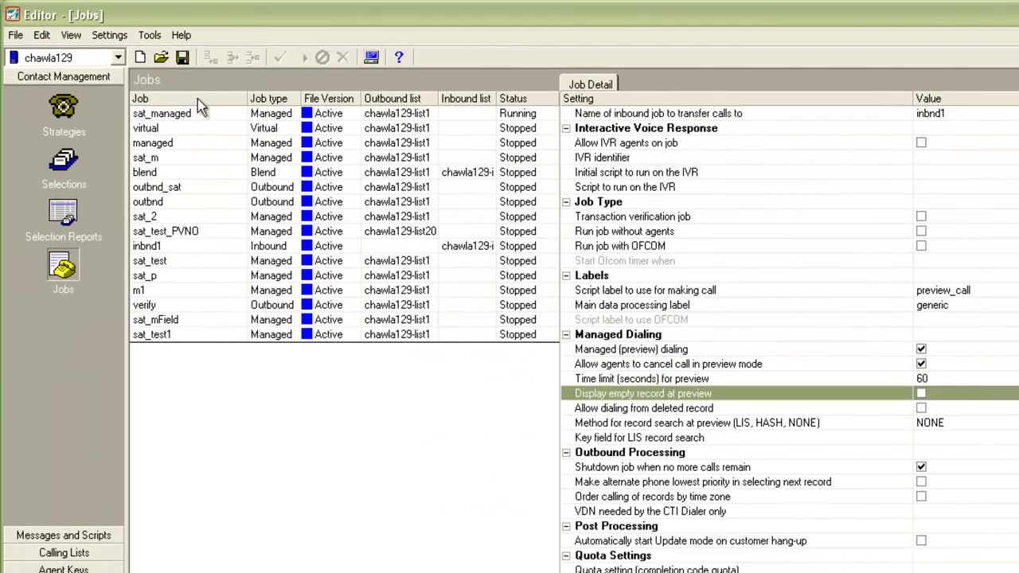
Save the job as new_preview_job.
click(188, 64)
text(new_)
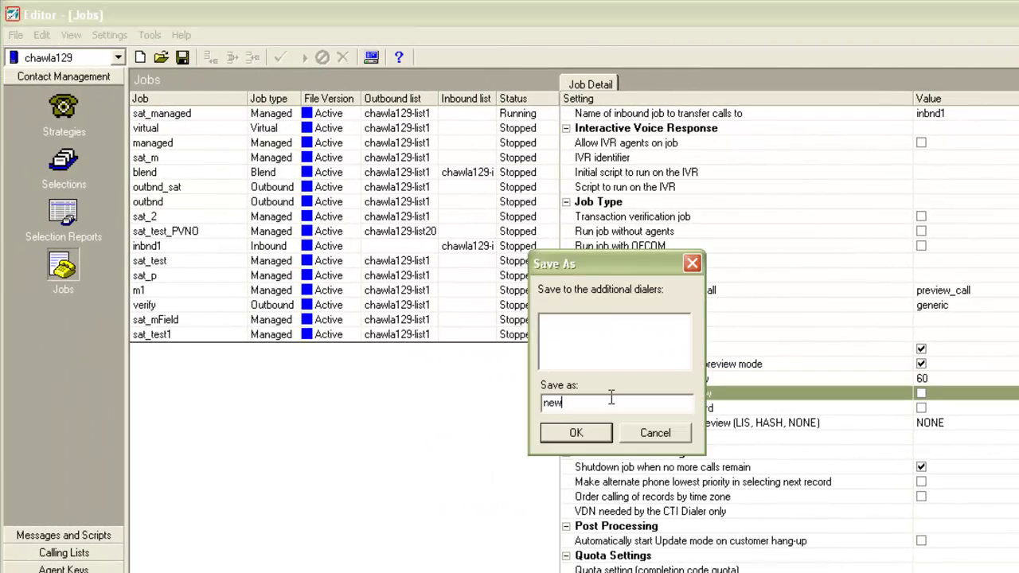
text(preview_job)
click(577, 433)
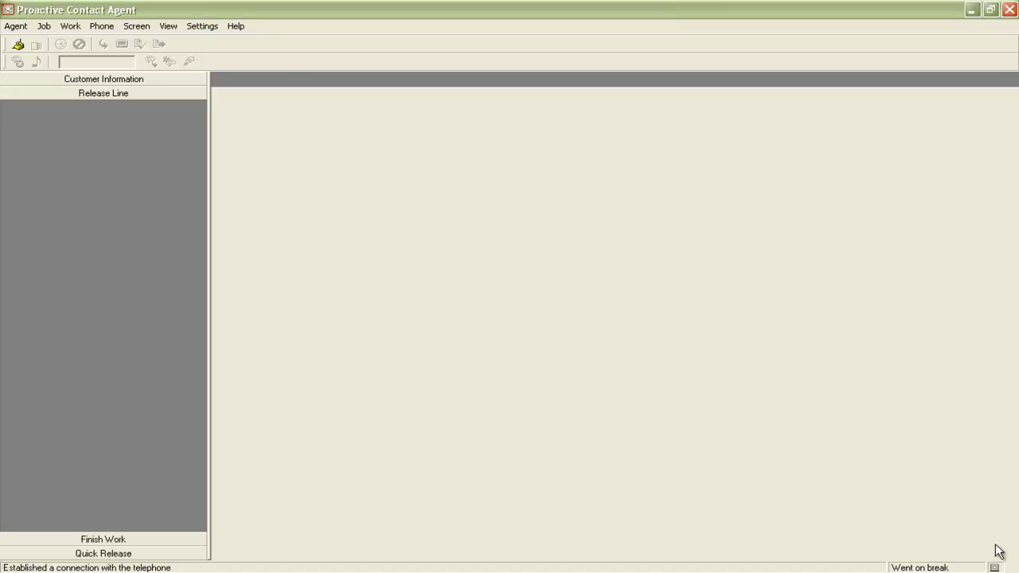
Join new_preview_job in Proactive Contact Agent and dial the previewed customer record as a managed call.
click(18, 45)
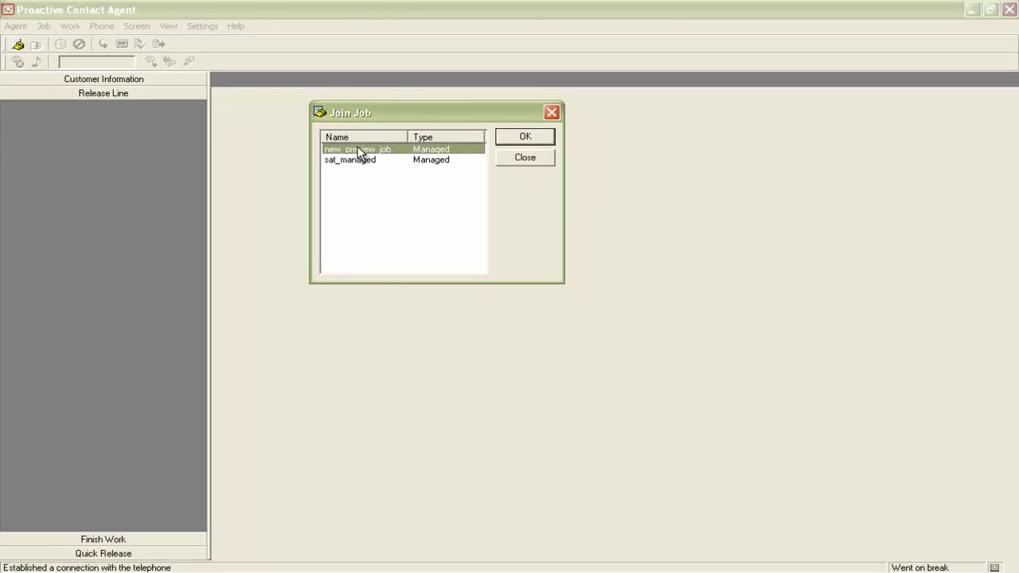
click(514, 137)
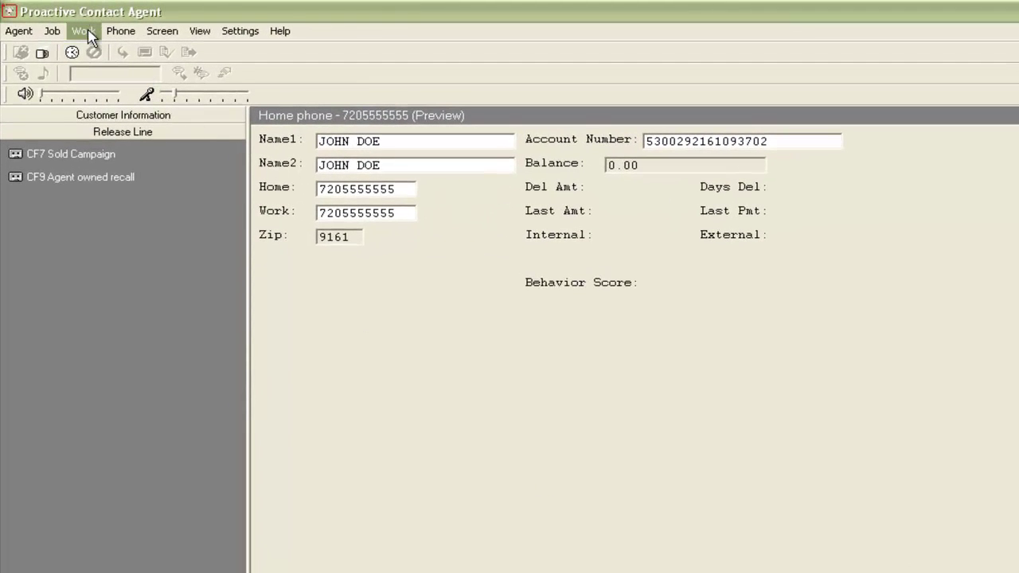
click(88, 31)
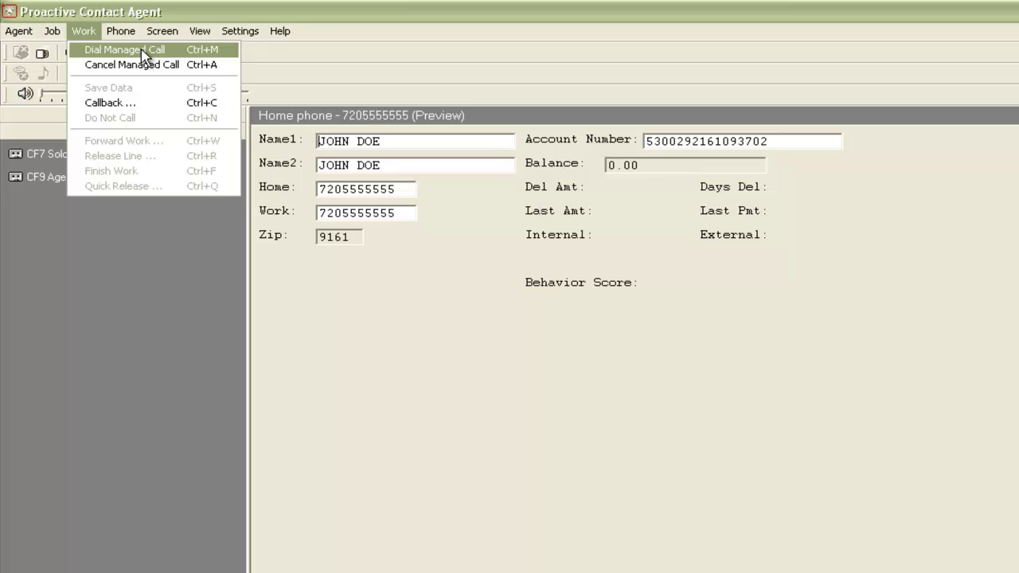
click(224, 50)
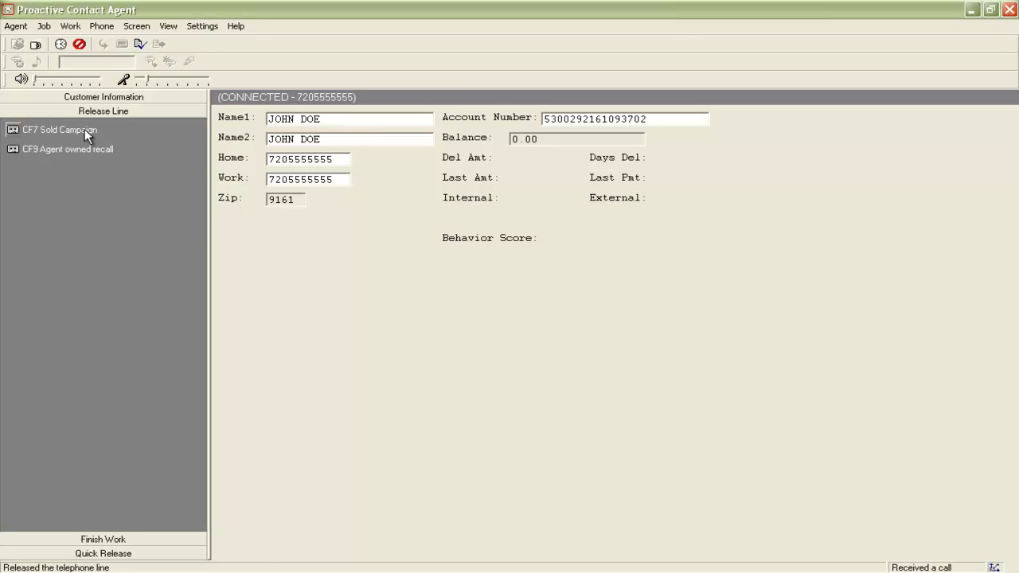
Finish work on the current customer record and cancel the managed call for the next previewed record.
click(75, 30)
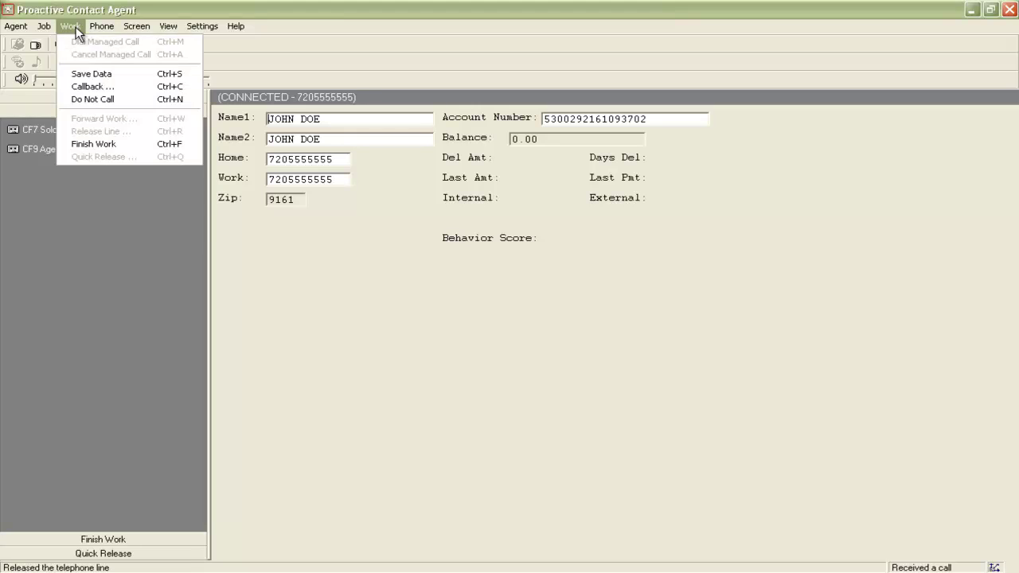
click(112, 144)
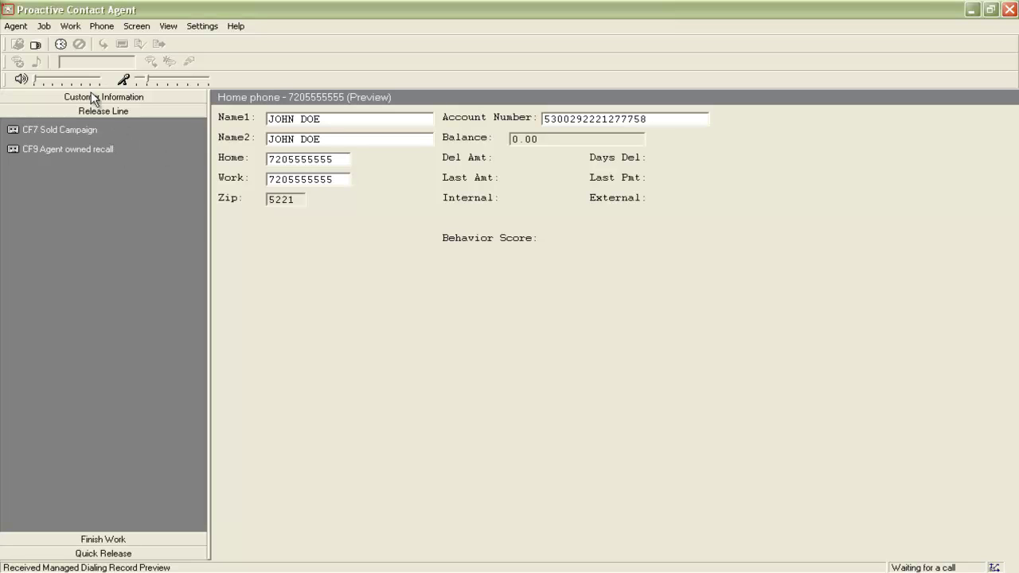
click(85, 27)
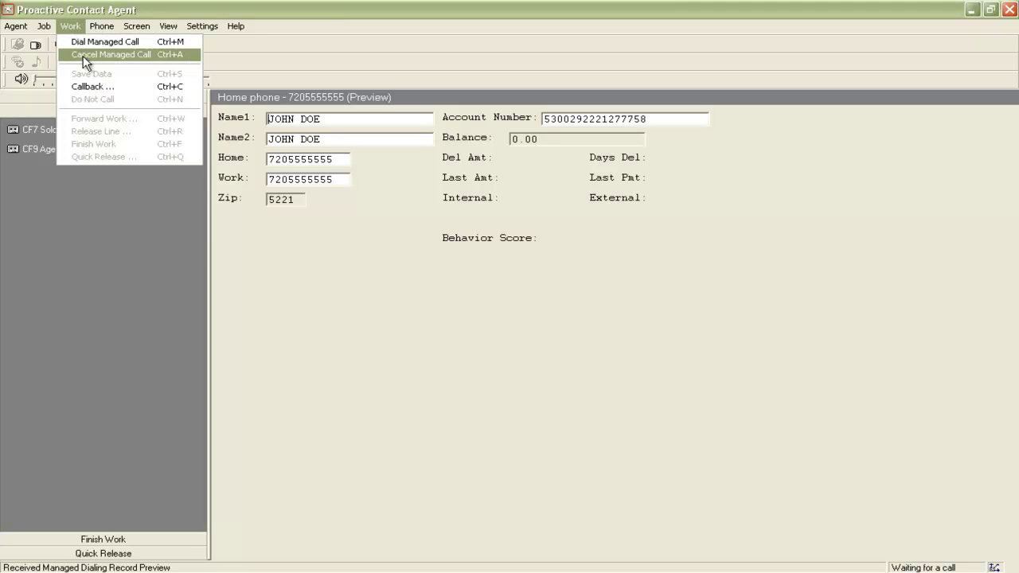
click(83, 56)
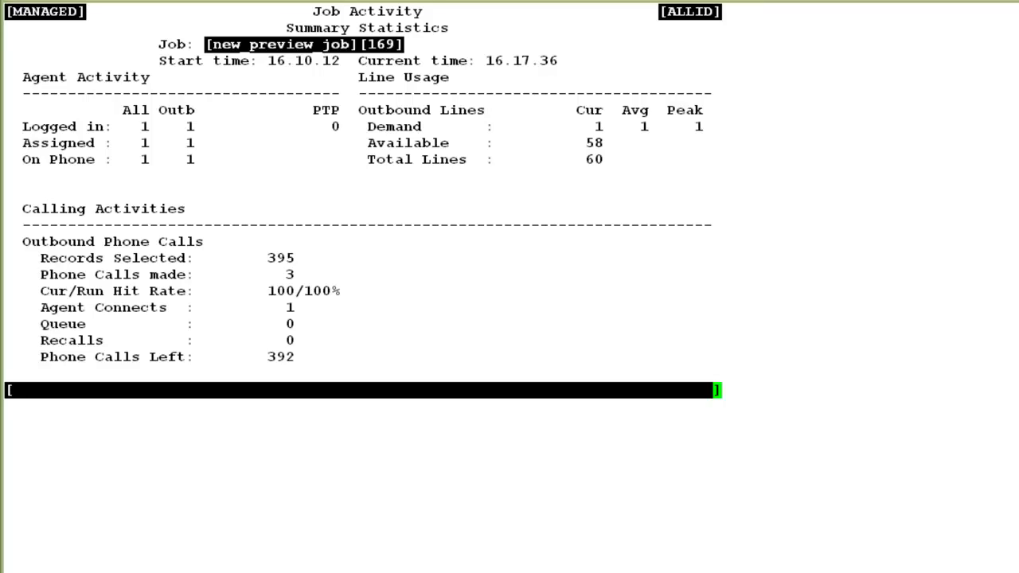
View the call completion code results for new_preview_job in the Job Activity monitor.
key(Return)
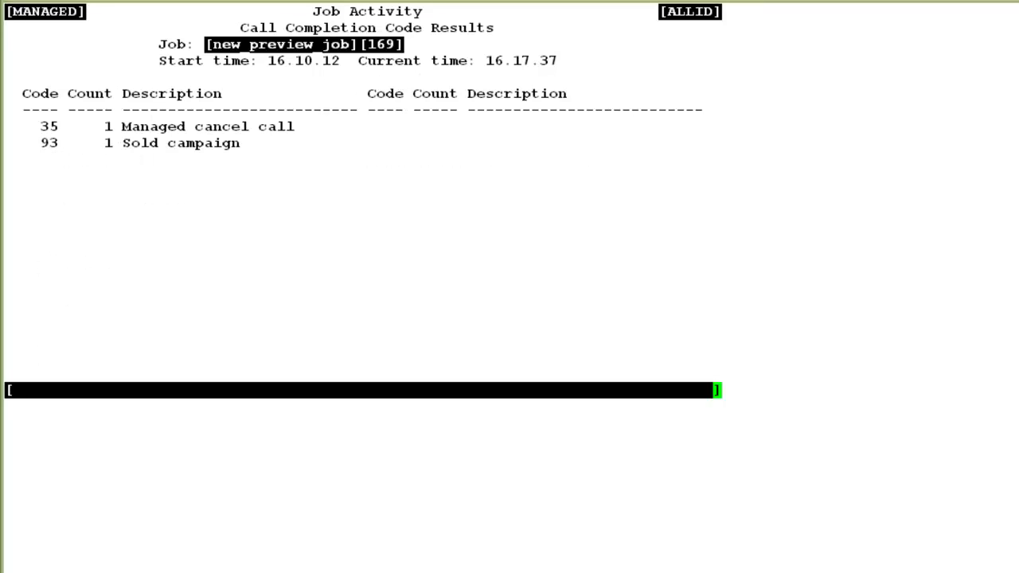